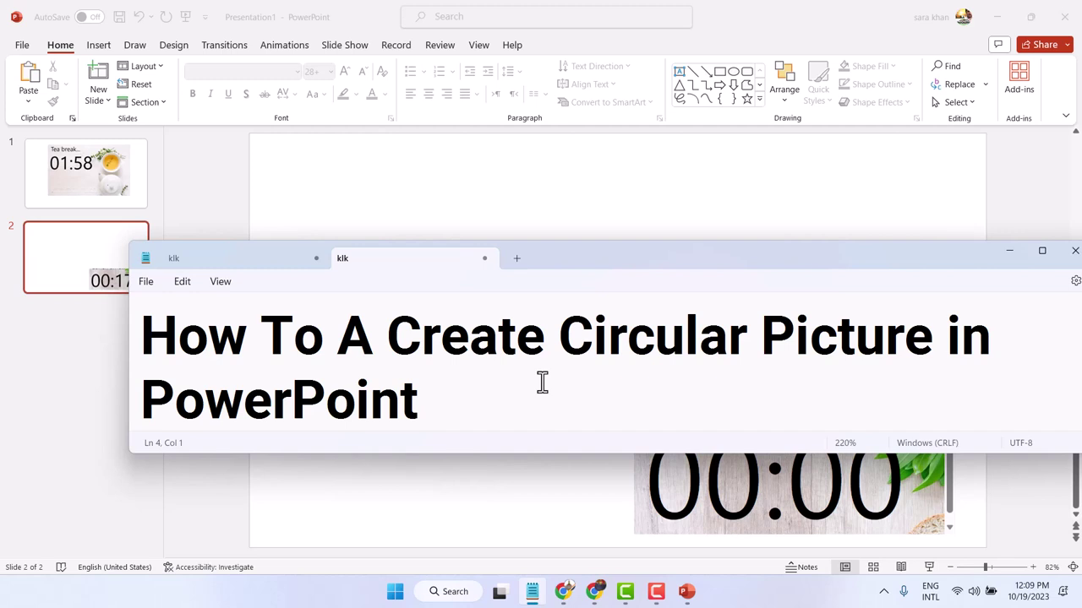
# Step: Minimize the Notepad window so slide 2 of the presentation is visible
pyautogui.click(1011, 251)
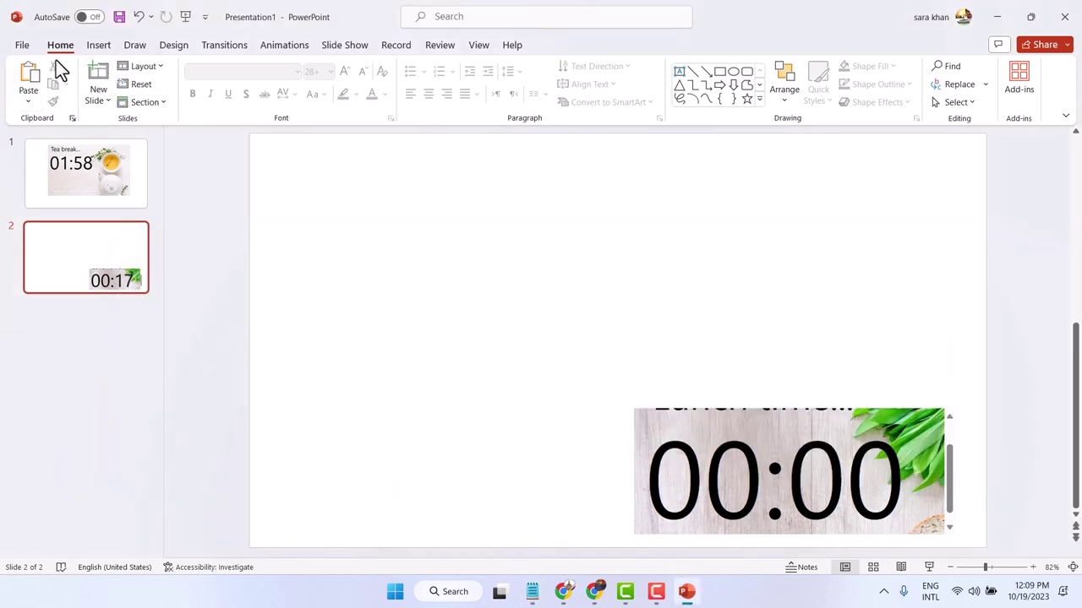
# Step: Add a blank third slide with its placeholders deleted, and bring up the Insert Shapes gallery
pyautogui.click(97, 76)
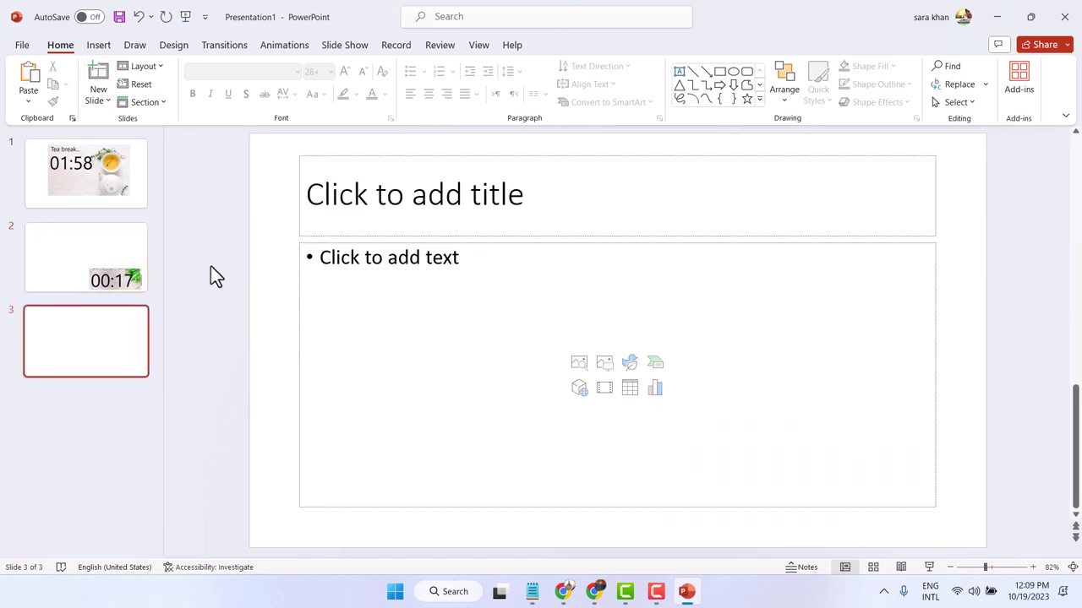
pyautogui.hotkey('ctrl', 'a')
pyautogui.press('Delete')
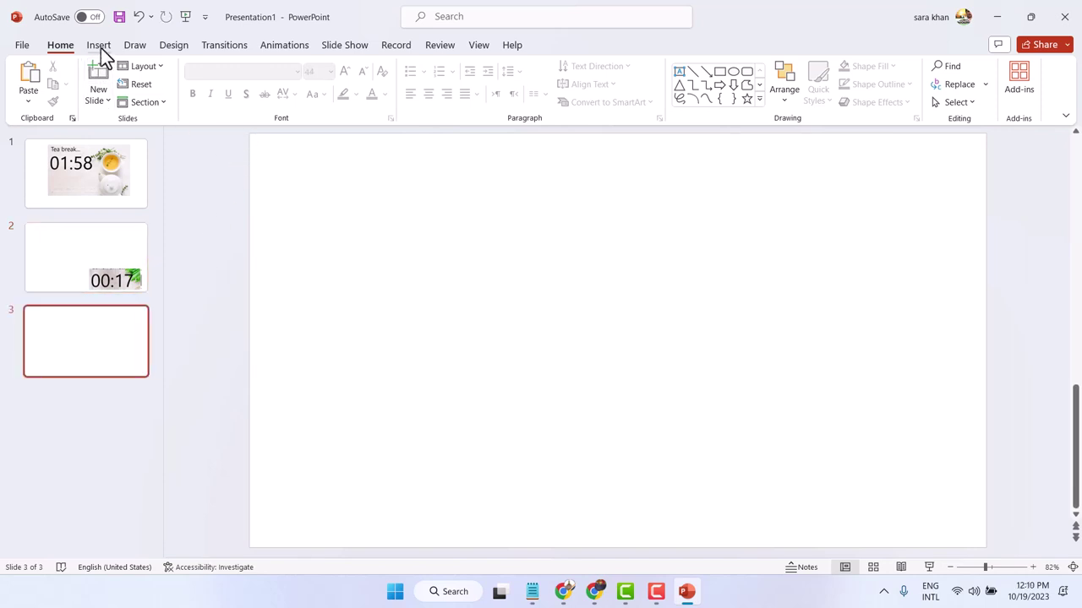
pyautogui.click(99, 47)
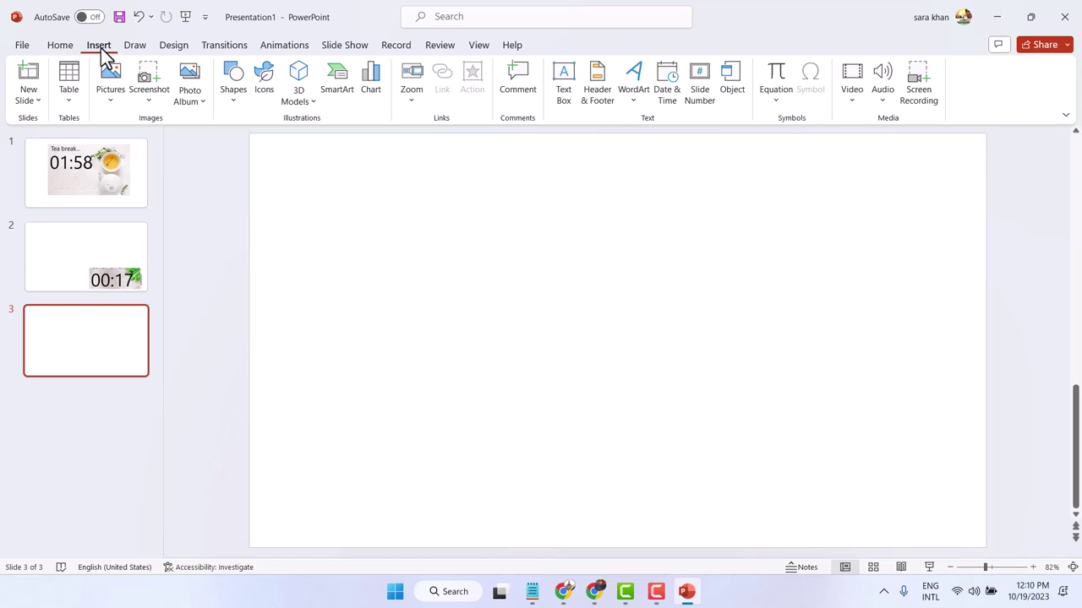
pyautogui.click(240, 117)
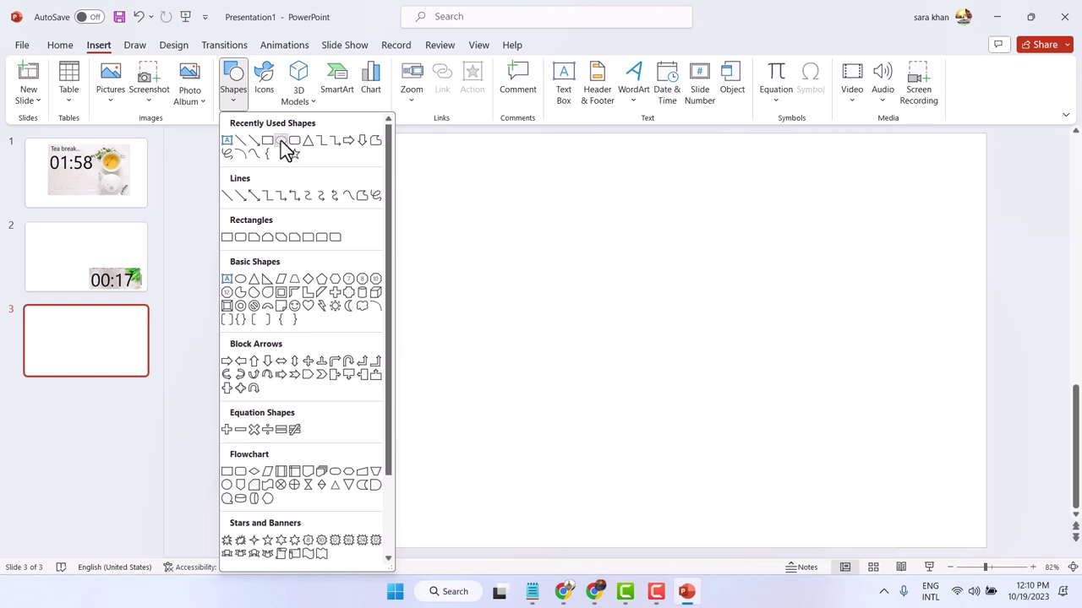
# Step: Draw a large blue Oval circle, about 4.26 inches across, on slide 3
pyautogui.click(282, 141)
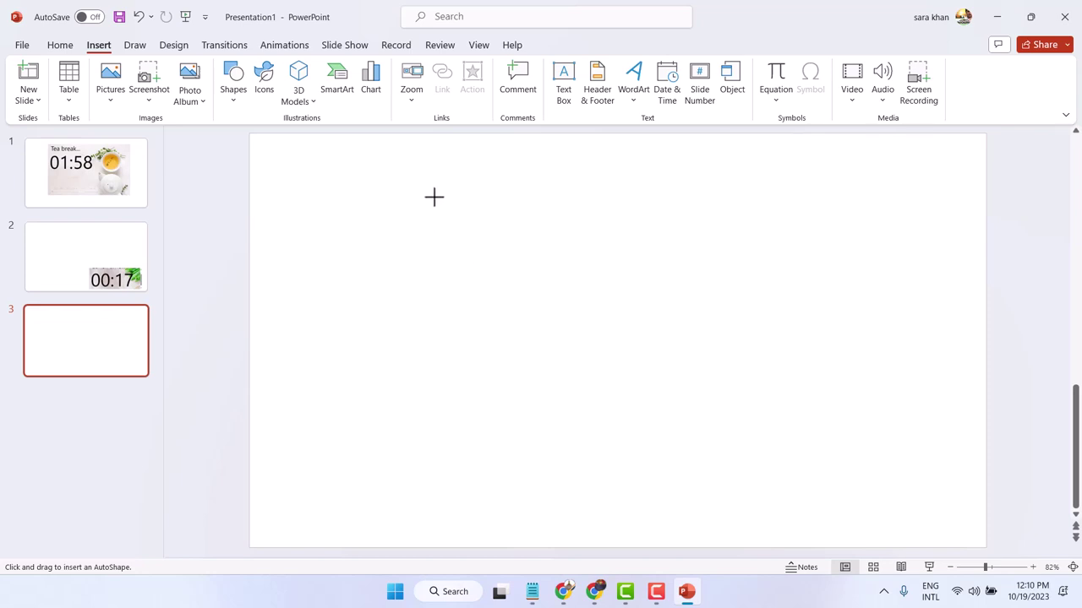
pyautogui.moveTo(438, 190)
pyautogui.mouseDown()
pyautogui.moveTo(744, 451)
pyautogui.moveTo(689, 427)
pyautogui.moveTo(792, 466)
pyautogui.moveTo(735, 454)
pyautogui.moveTo(552, 343)
pyautogui.moveTo(490, 221)
pyautogui.moveTo(705, 398)
pyautogui.moveTo(651, 386)
pyautogui.moveTo(673, 402)
pyautogui.mouseUp()
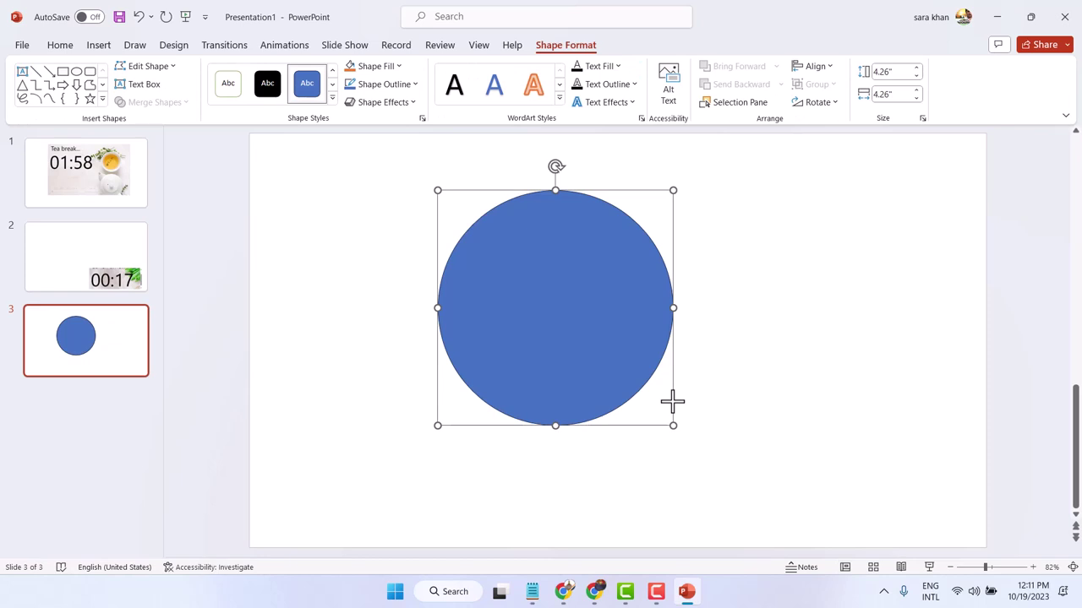
# Step: Fill the circle with the kitten photo from the Downloads folder using Shape Fill > Picture
pyautogui.click(400, 66)
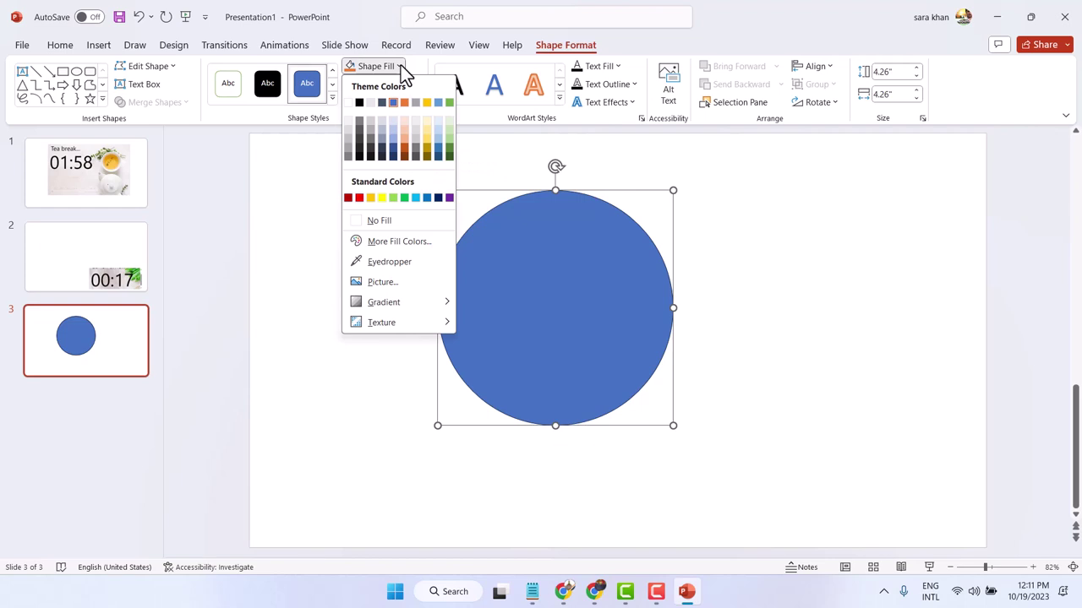
pyautogui.click(379, 282)
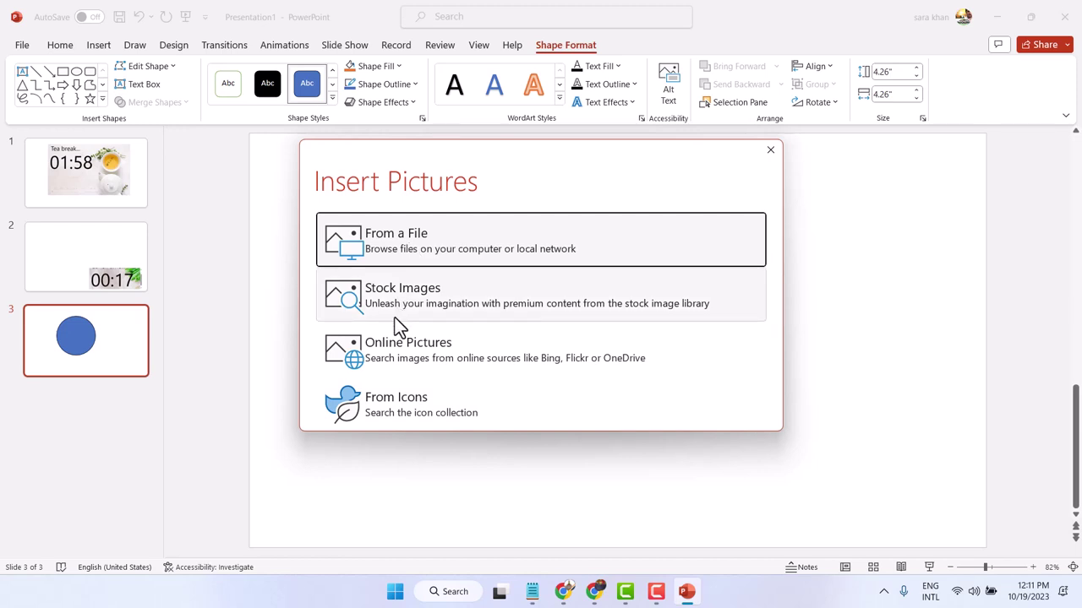
pyautogui.click(398, 241)
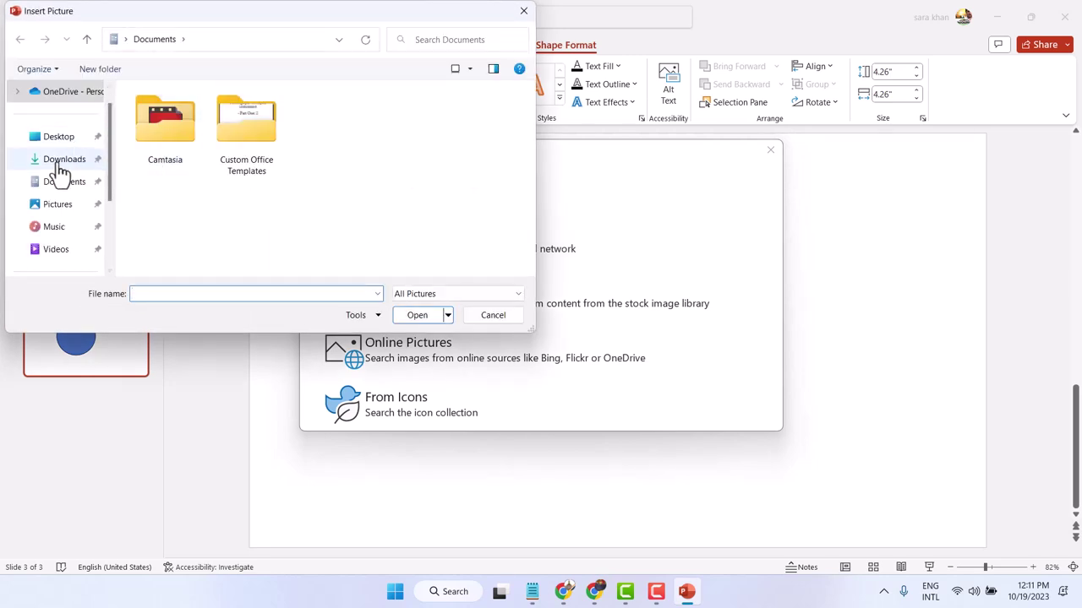
pyautogui.click(61, 161)
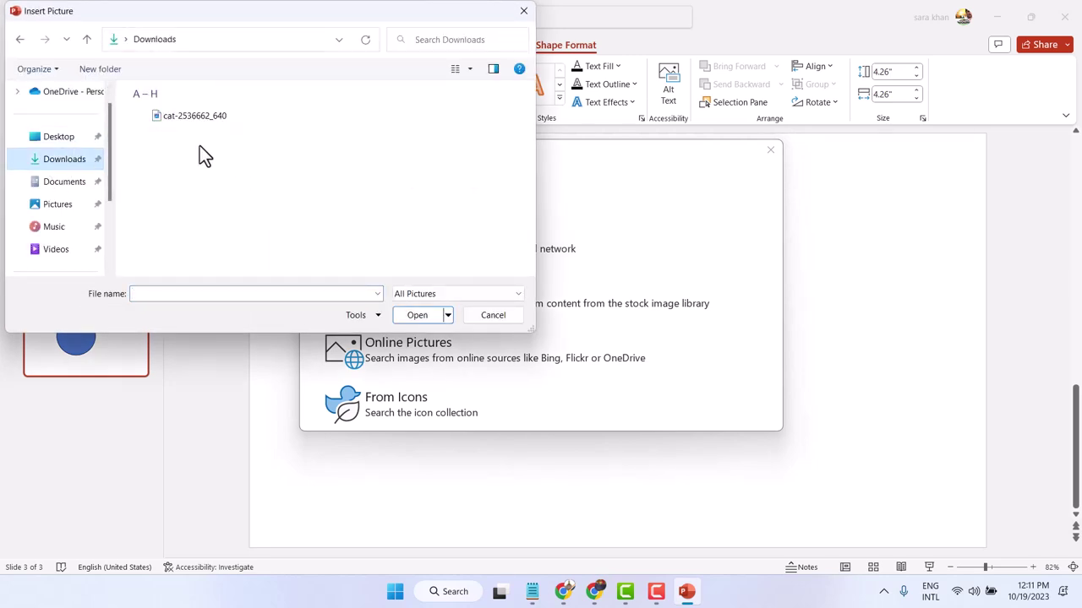
pyautogui.click(191, 122)
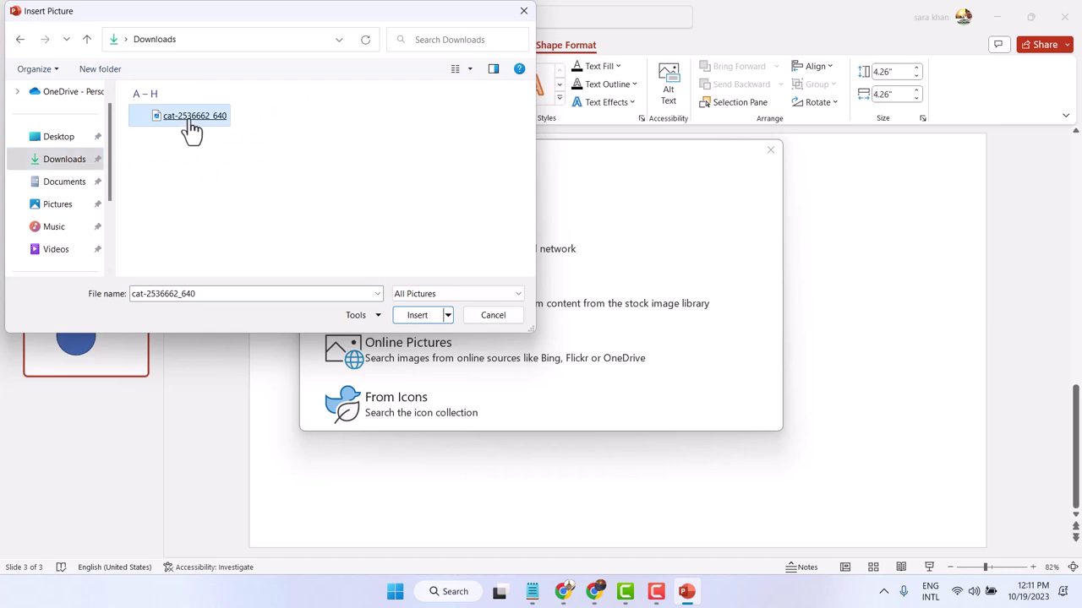
pyautogui.doubleClick(191, 124)
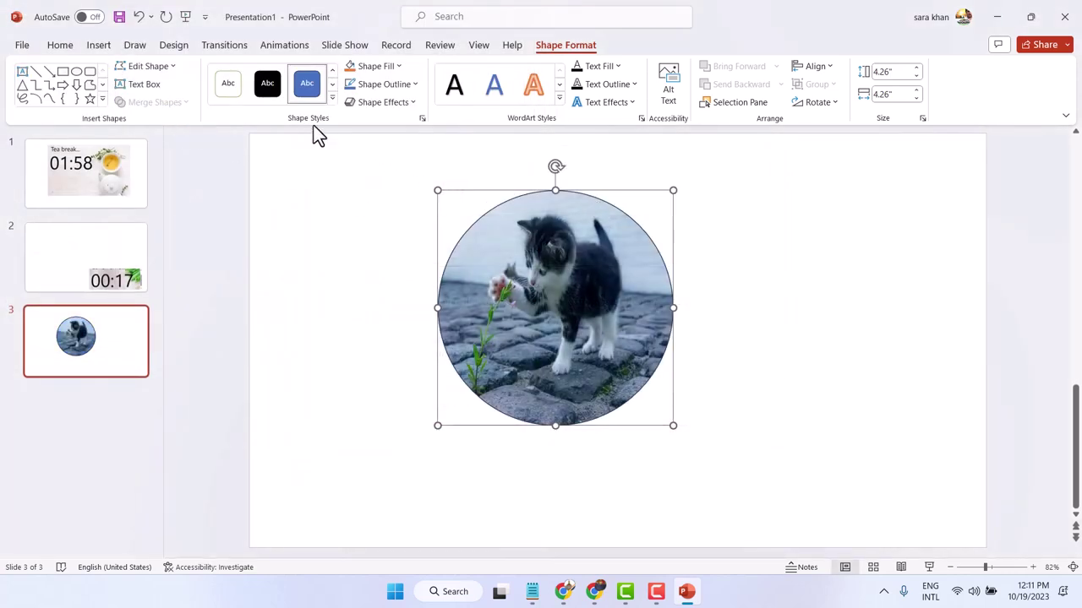
# Step: Move the kitten circle toward the upper left and enlarge it to about 6.5 inches, keeping it round
pyautogui.click(764, 269)
pyautogui.moveTo(500, 265); pyautogui.dragTo(537, 298)
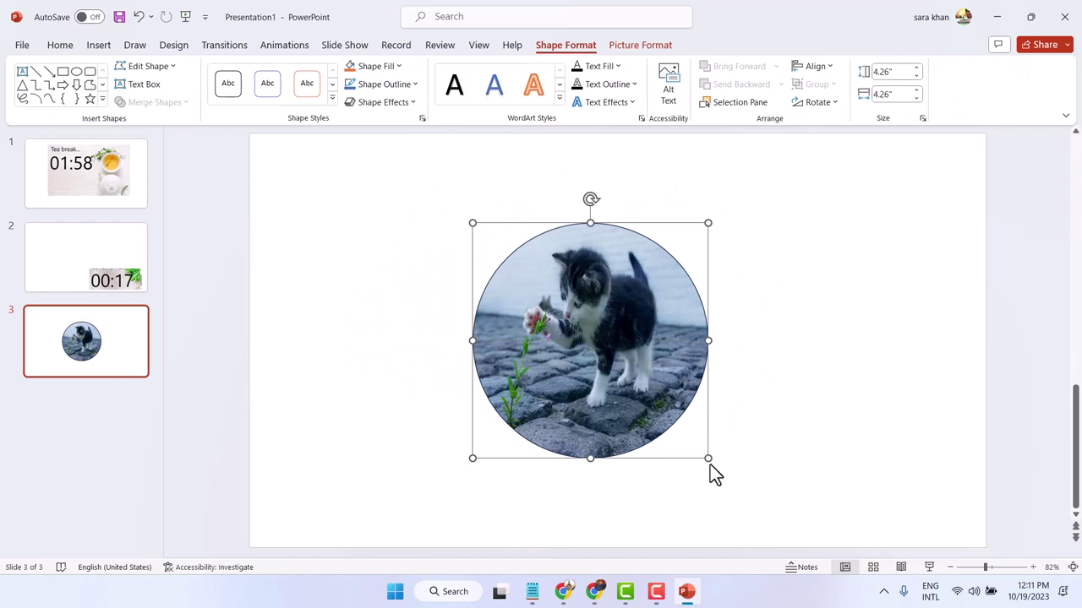
pyautogui.moveTo(708, 458); pyautogui.dragTo(835, 546)
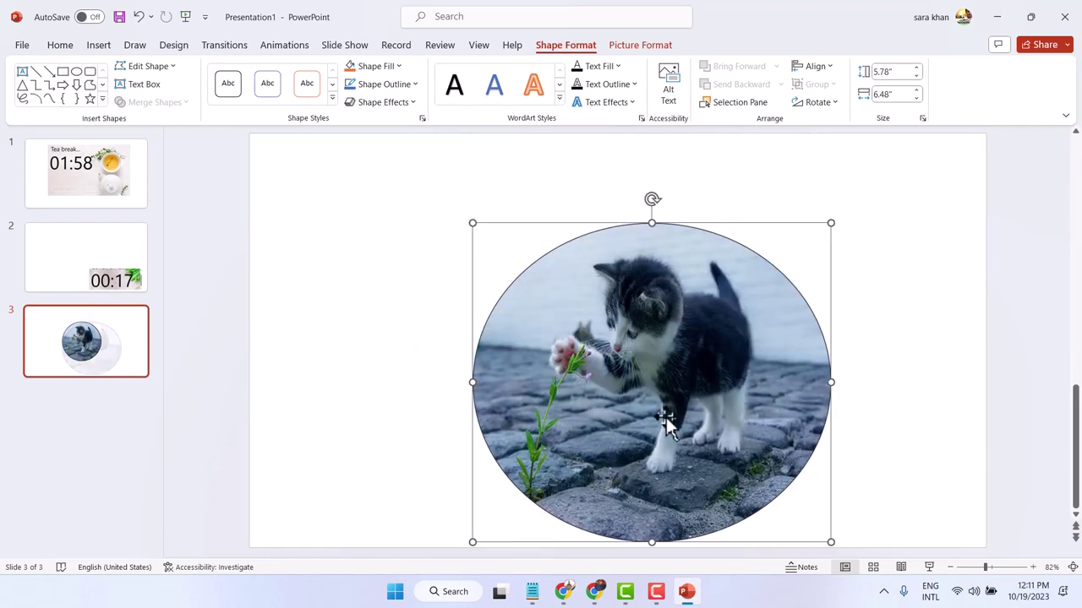
pyautogui.moveTo(667, 425); pyautogui.dragTo(457, 318)
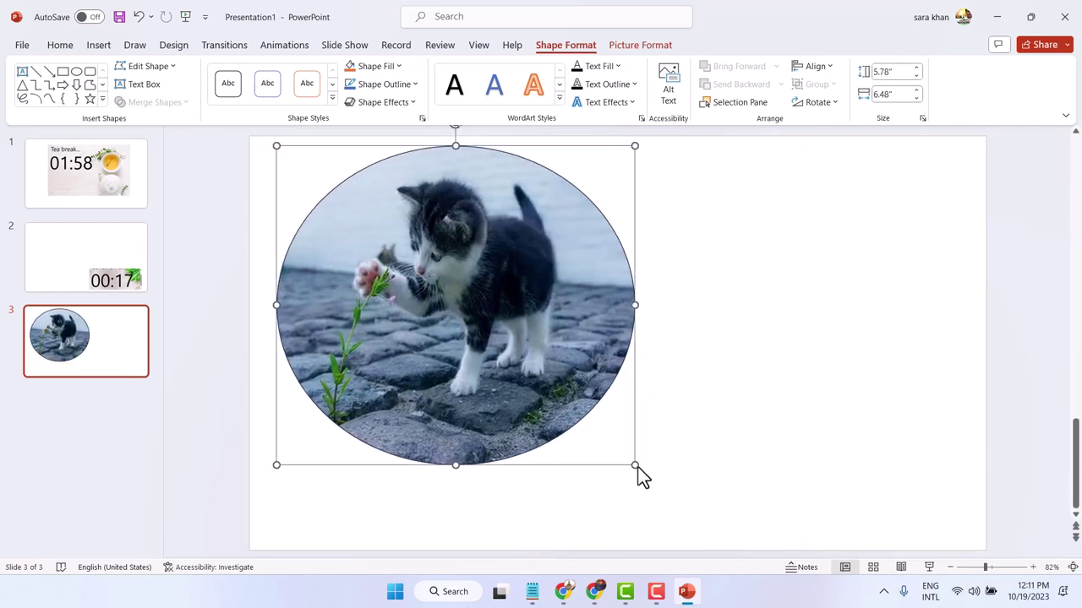
pyautogui.moveTo(638, 467)
pyautogui.mouseDown()
pyautogui.moveTo(921, 545)
pyautogui.moveTo(973, 458)
pyautogui.moveTo(836, 307)
pyautogui.moveTo(429, 405)
pyautogui.moveTo(427, 295)
pyautogui.moveTo(401, 212)
pyautogui.moveTo(318, 198)
pyautogui.moveTo(291, 187)
pyautogui.moveTo(299, 174)
pyautogui.moveTo(746, 384)
pyautogui.moveTo(816, 564)
pyautogui.moveTo(623, 483)
pyautogui.mouseUp()
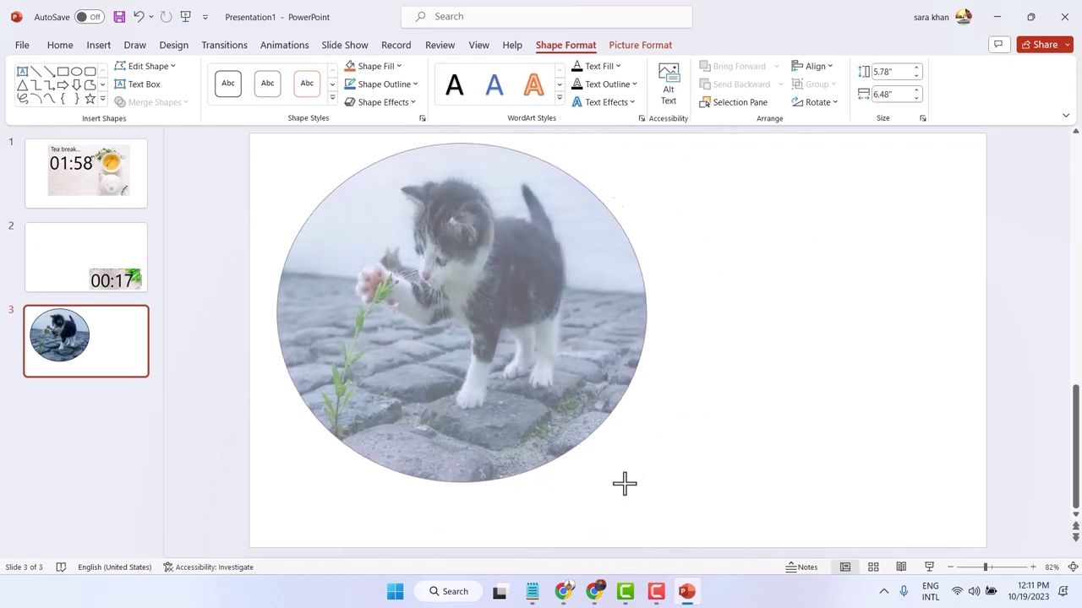
pyautogui.click(431, 300)
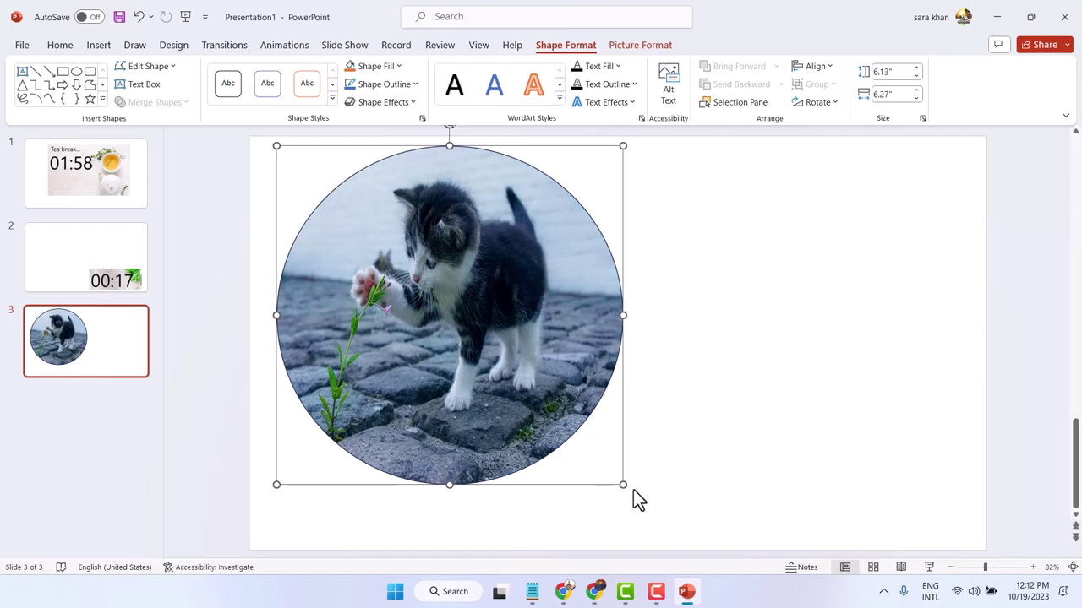
pyautogui.moveTo(623, 483)
pyautogui.mouseDown()
pyautogui.moveTo(445, 373)
pyautogui.moveTo(499, 444)
pyautogui.moveTo(607, 503)
pyautogui.mouseUp()
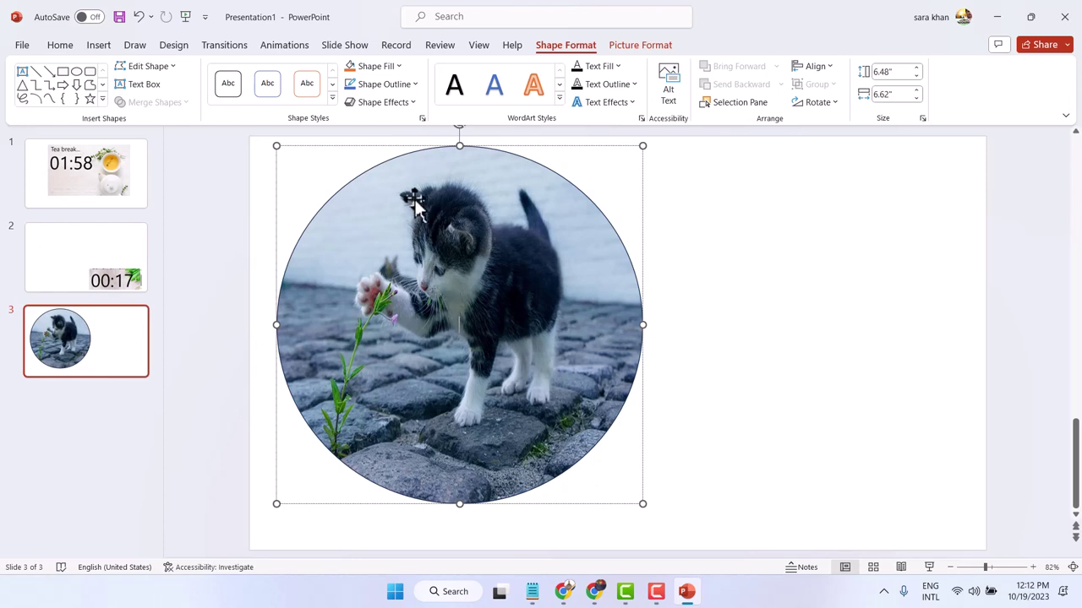
# Step: Paste the title text into the circle as plain text and give it the orange glow WordArt style
pyautogui.rightClick(466, 328)
pyautogui.click(551, 263)
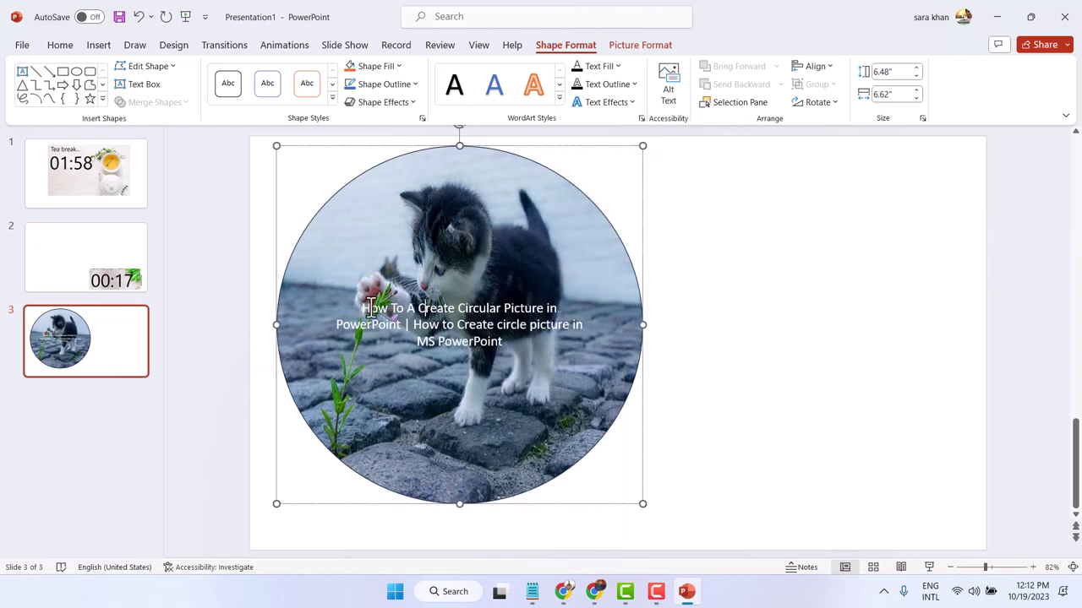
pyautogui.moveTo(362, 305); pyautogui.dragTo(545, 368)
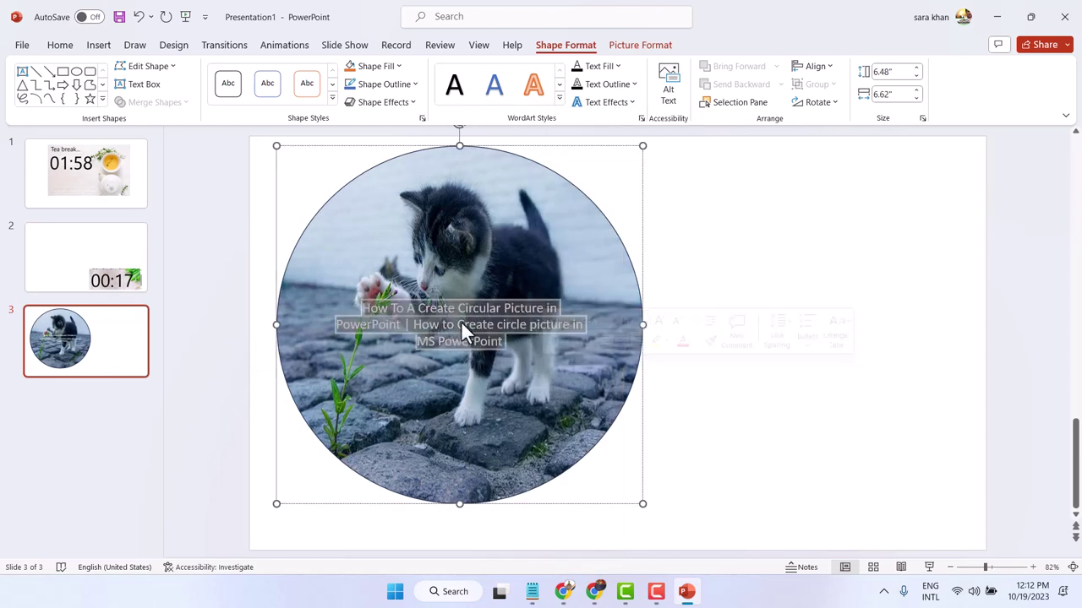
pyautogui.click(558, 99)
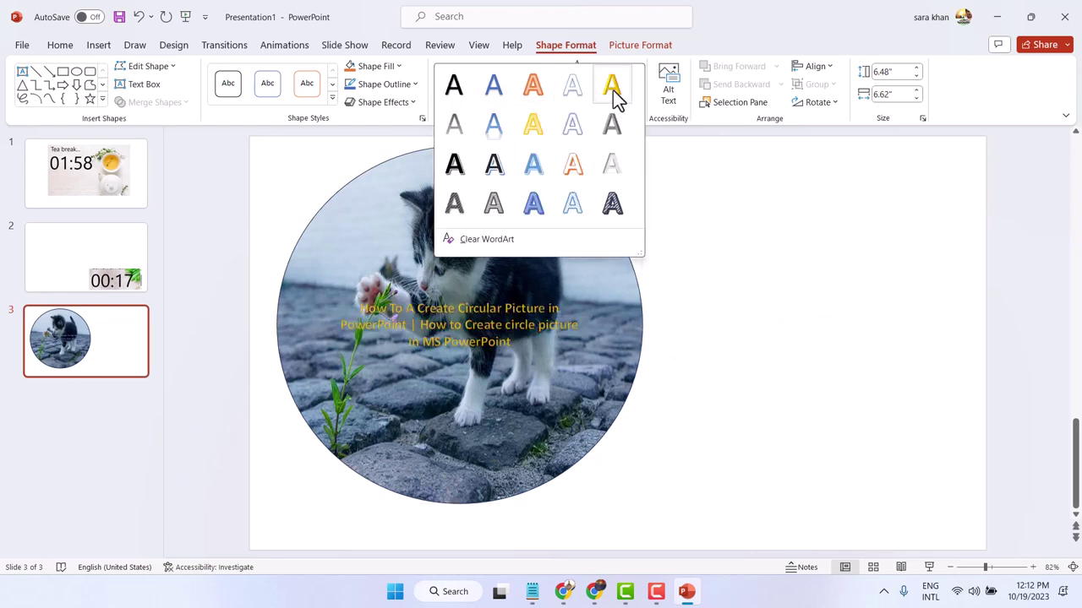
pyautogui.click(568, 157)
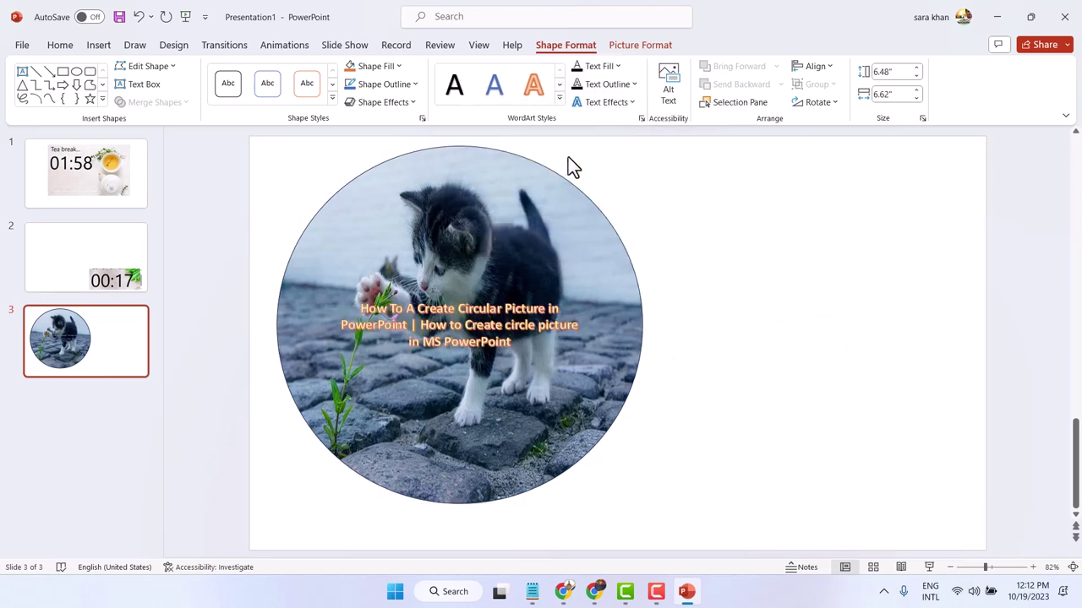
# Step: Reselect the caption, review its formatting menu, then deselect the picture to view the styled text
pyautogui.click(445, 306)
pyautogui.doubleClick(445, 308)
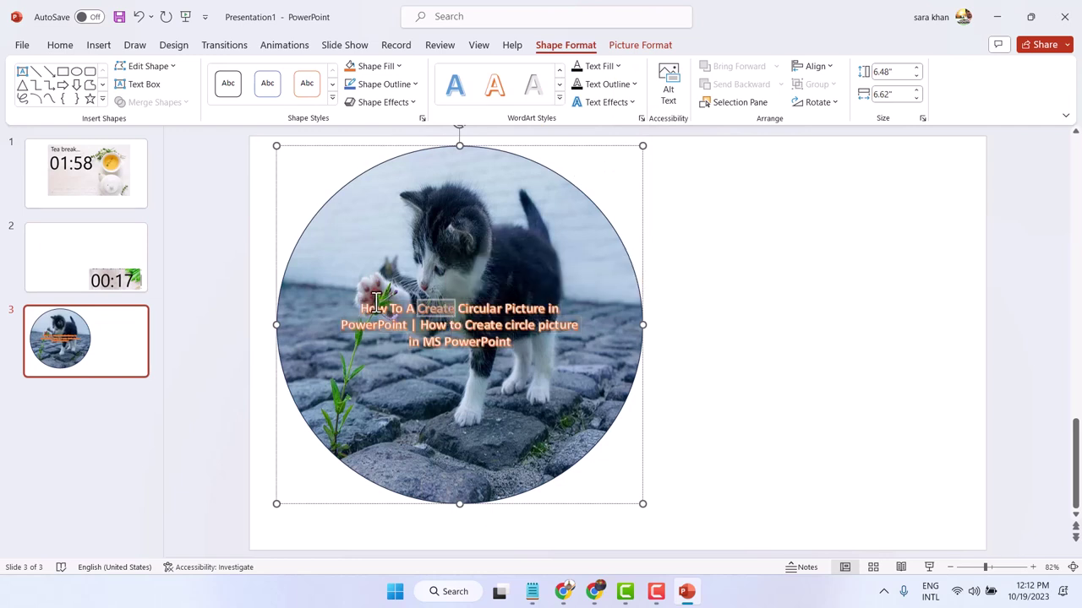
pyautogui.moveTo(361, 306); pyautogui.dragTo(583, 350)
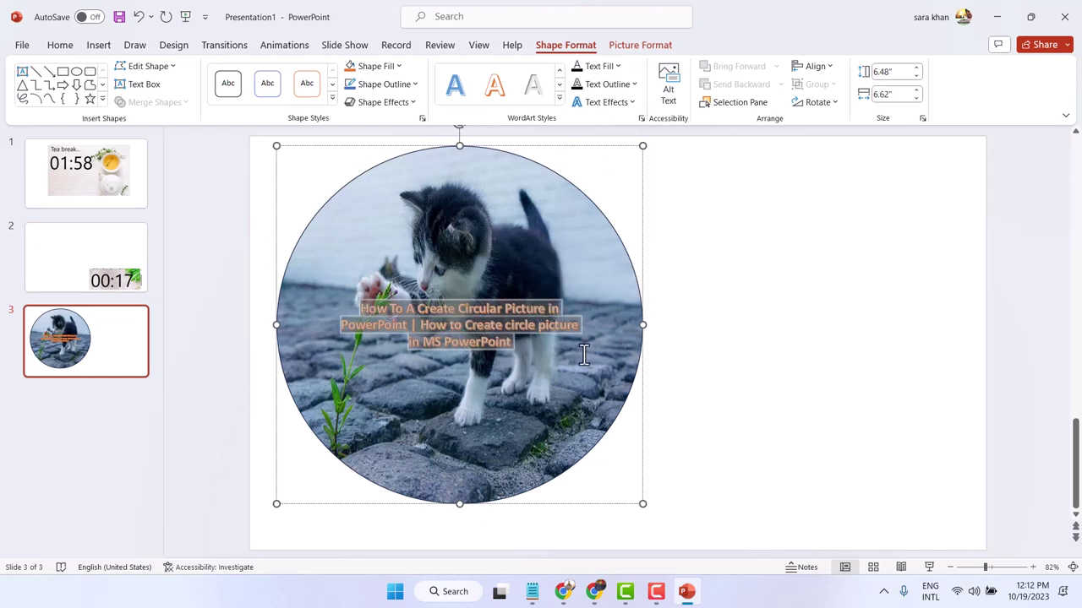
pyautogui.rightClick(504, 336)
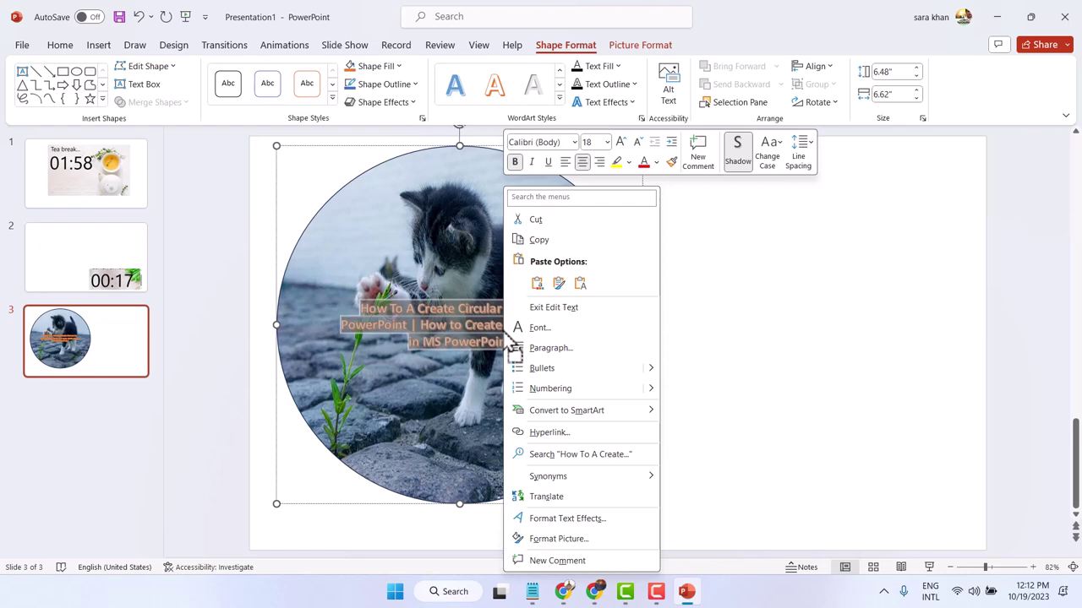
pyautogui.press('Escape')
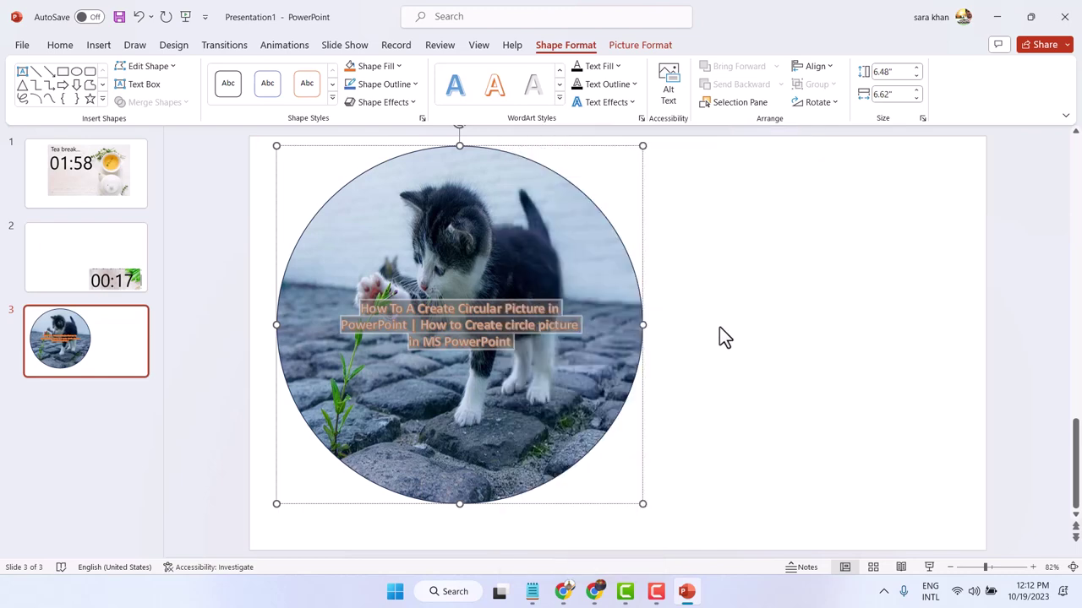
pyautogui.click(719, 328)
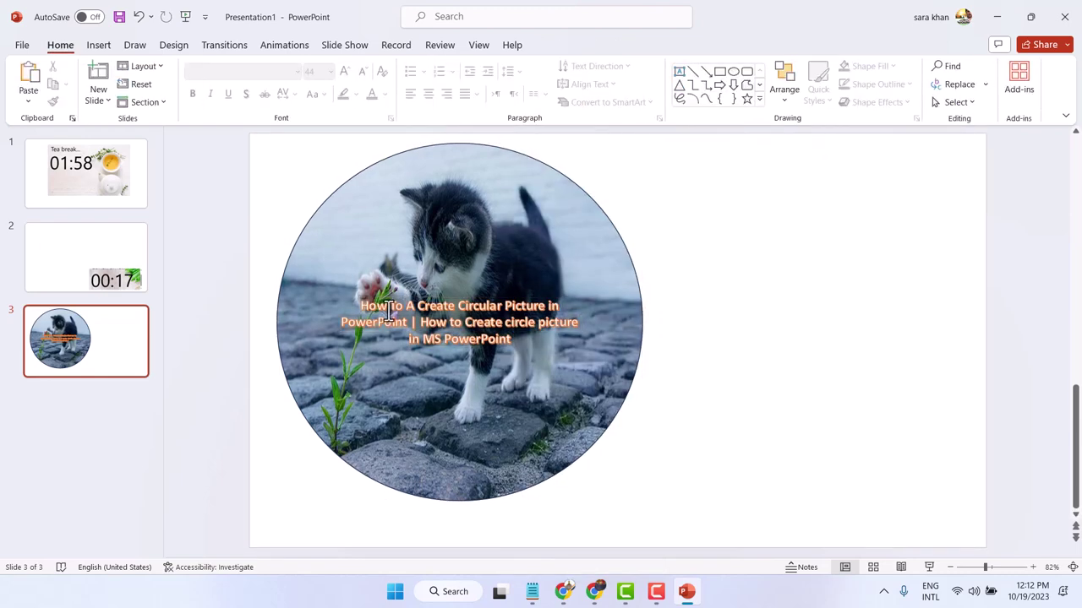
# Step: Bottom-align the kitten circle's caption and bring up its full text box settings
pyautogui.click(439, 308)
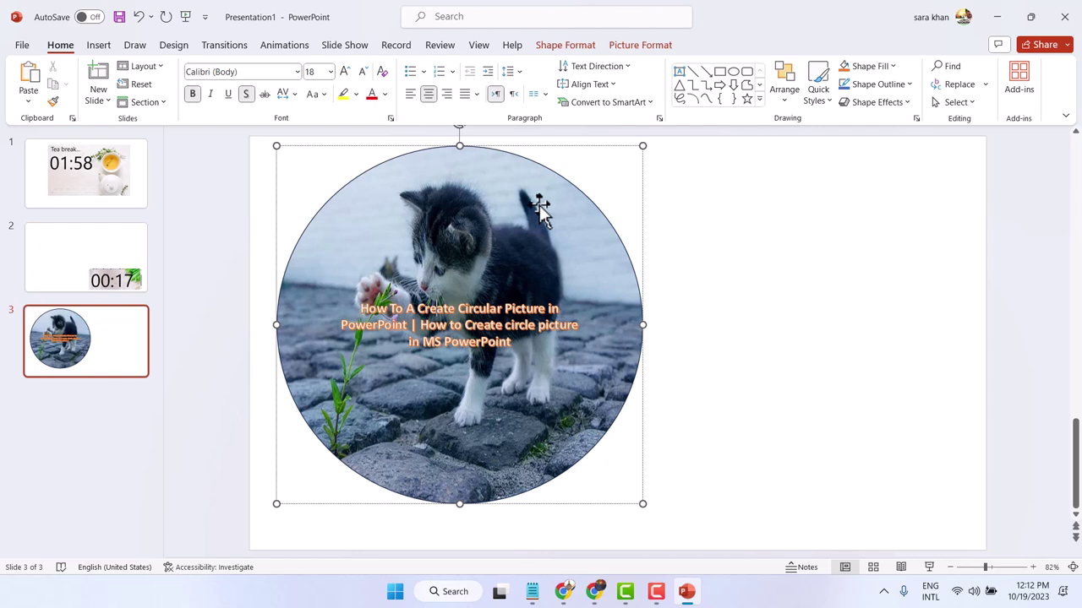
pyautogui.click(600, 84)
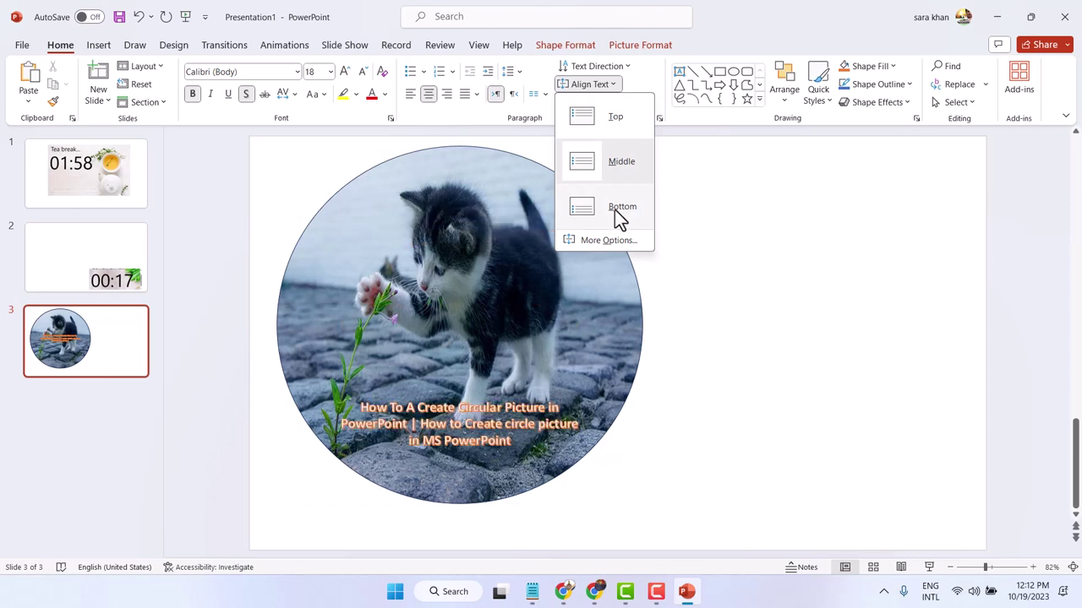
pyautogui.click(612, 85)
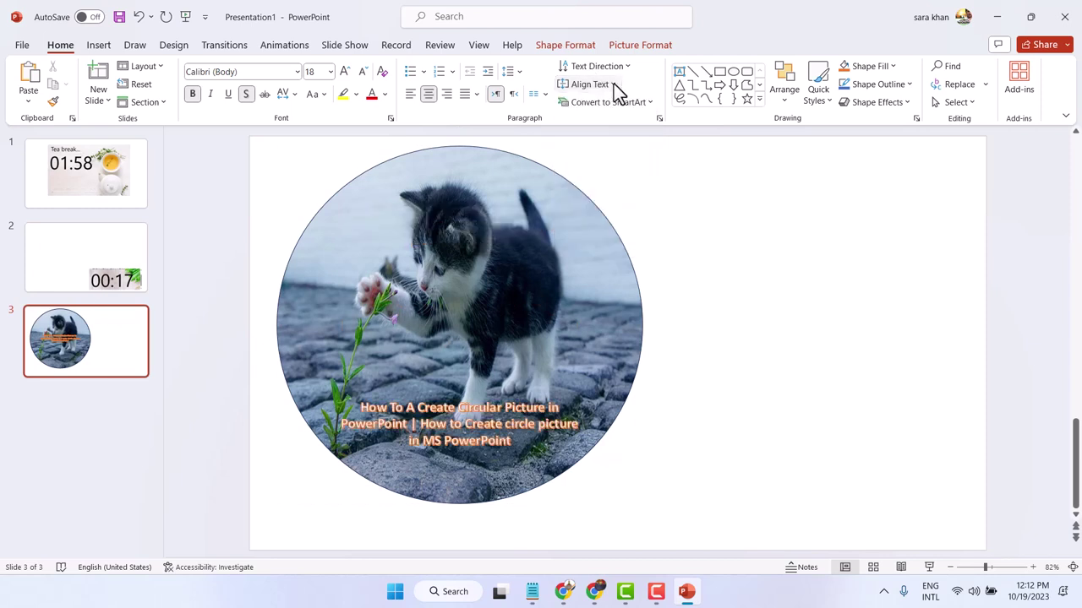
pyautogui.click(614, 84)
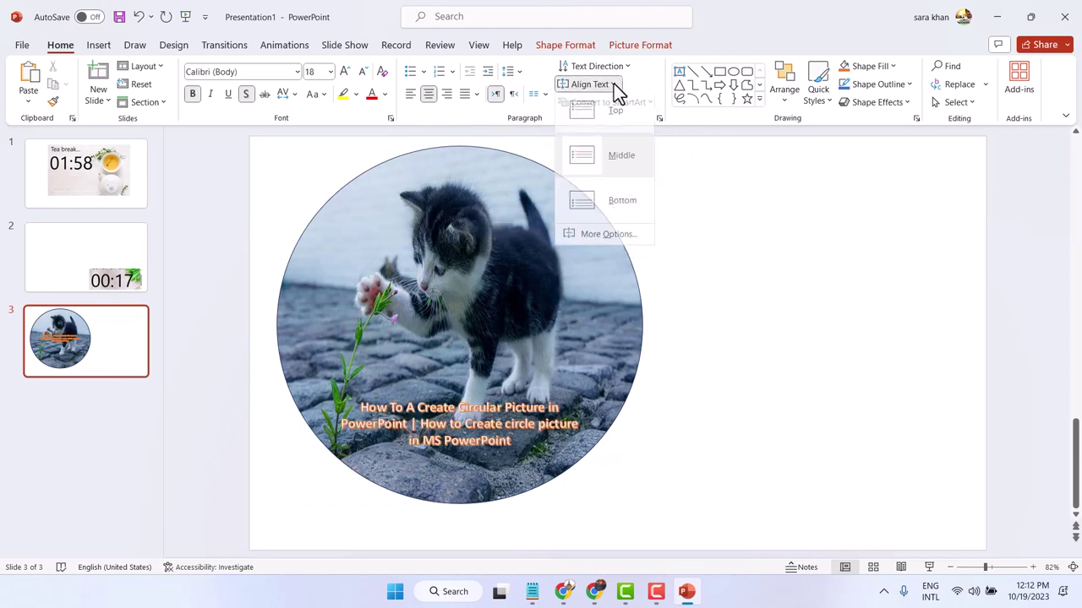
pyautogui.click(613, 210)
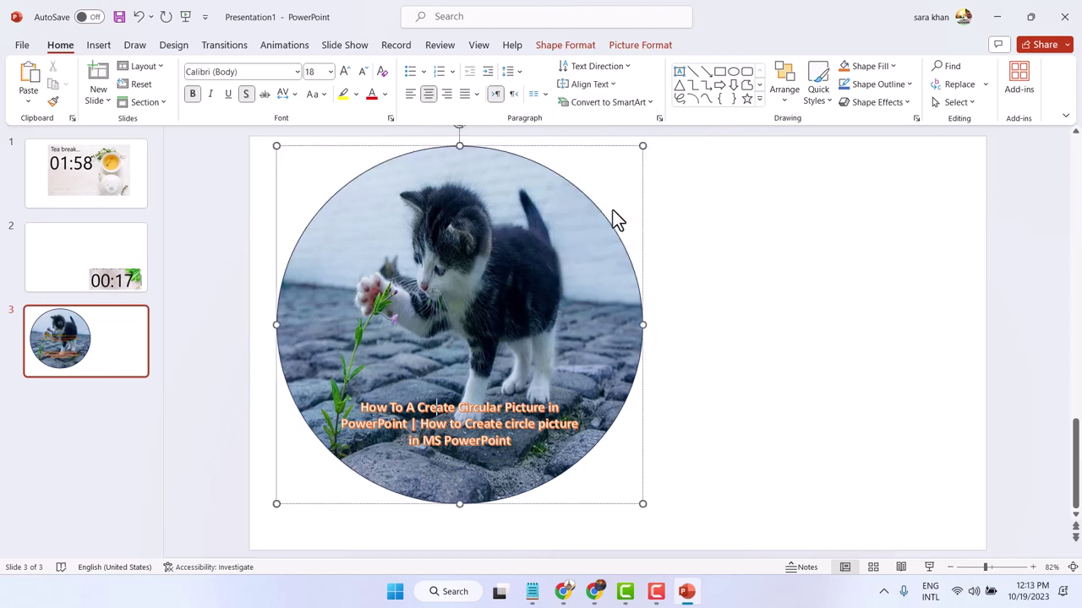
pyautogui.click(611, 84)
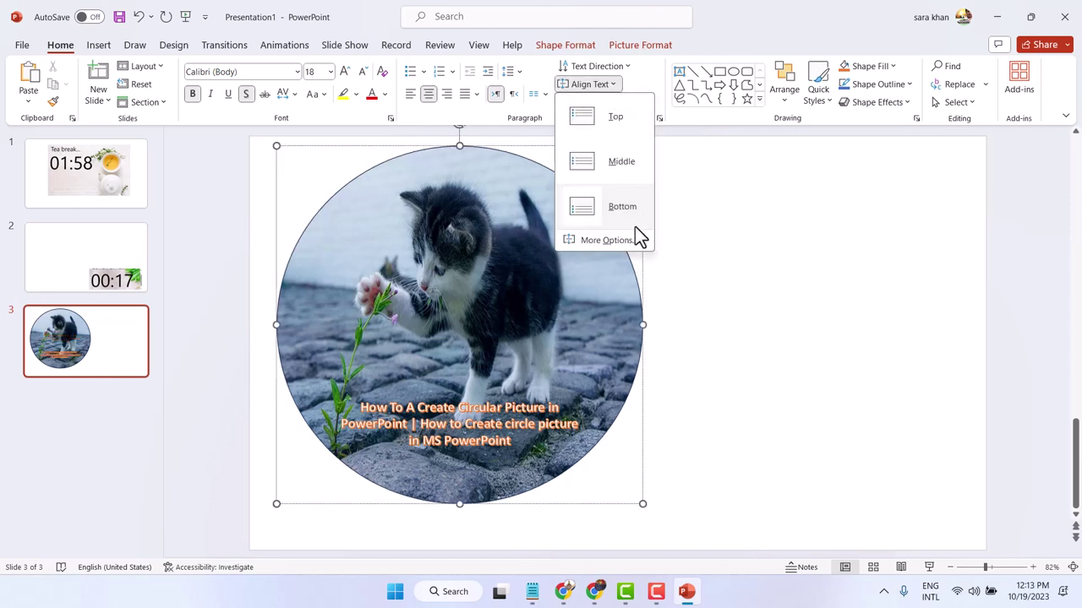
pyautogui.click(635, 254)
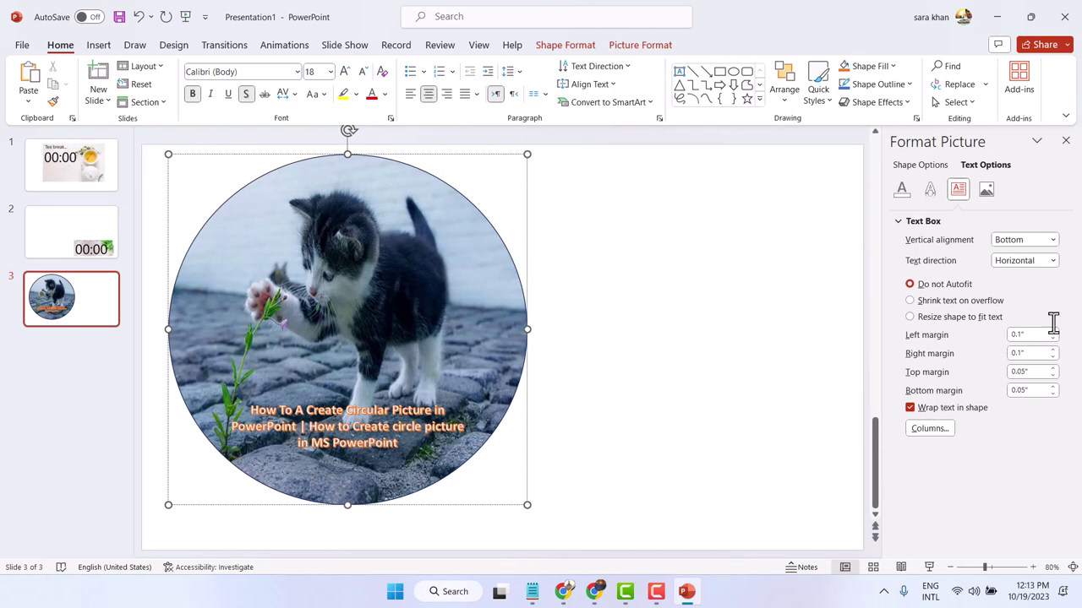
# Step: Set the caption's vertical alignment to Bottom Centered in the Text Box options
pyautogui.click(1053, 240)
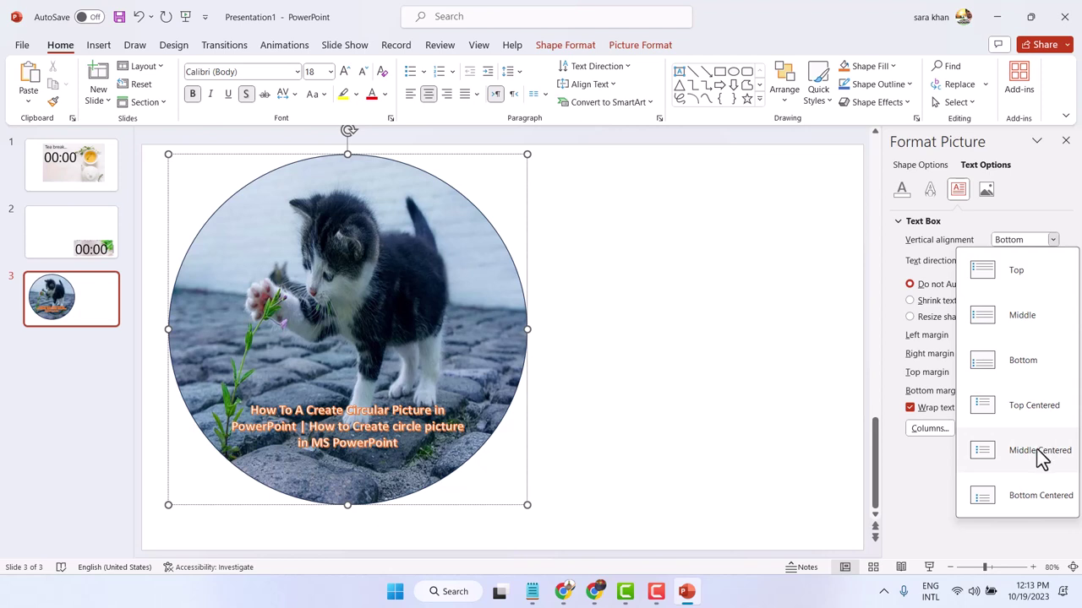
pyautogui.click(1027, 500)
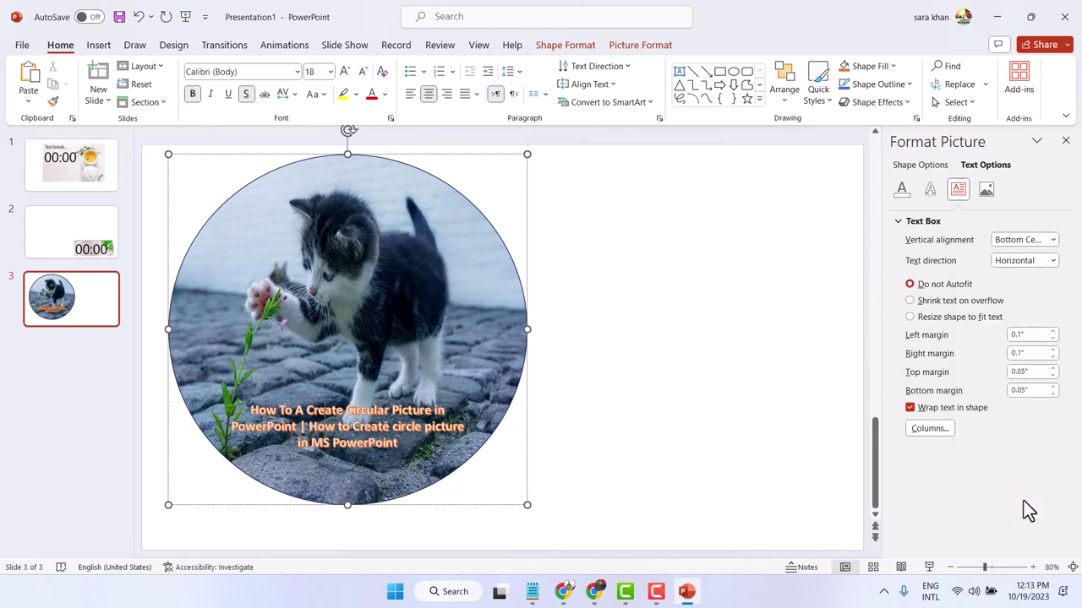
pyautogui.click(624, 68)
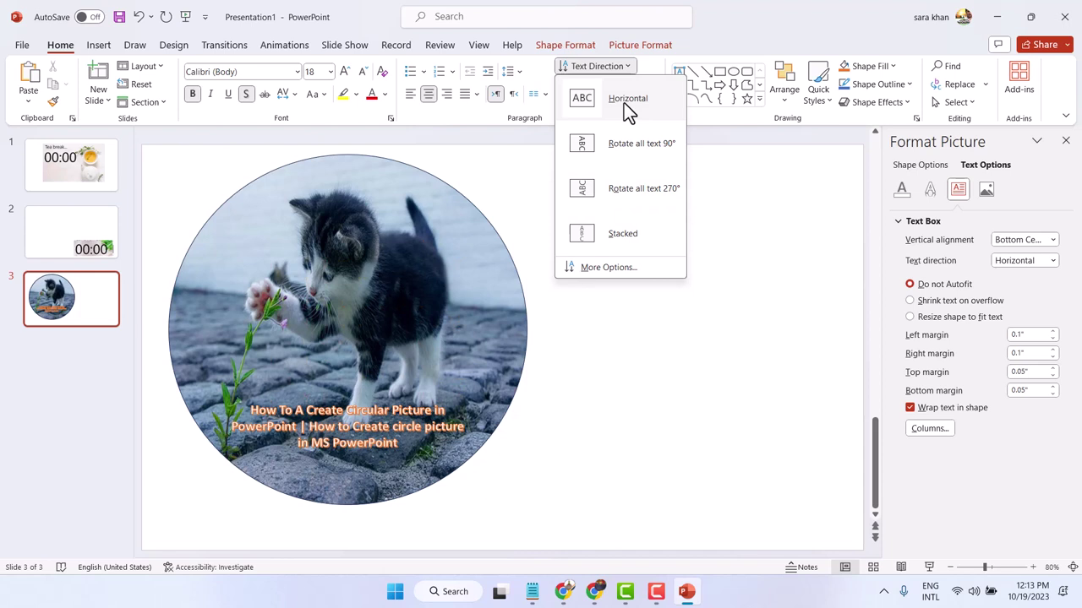
# Step: Rotate the caption text 270° so it runs vertically, then jump to the first and last slides
pyautogui.click(625, 190)
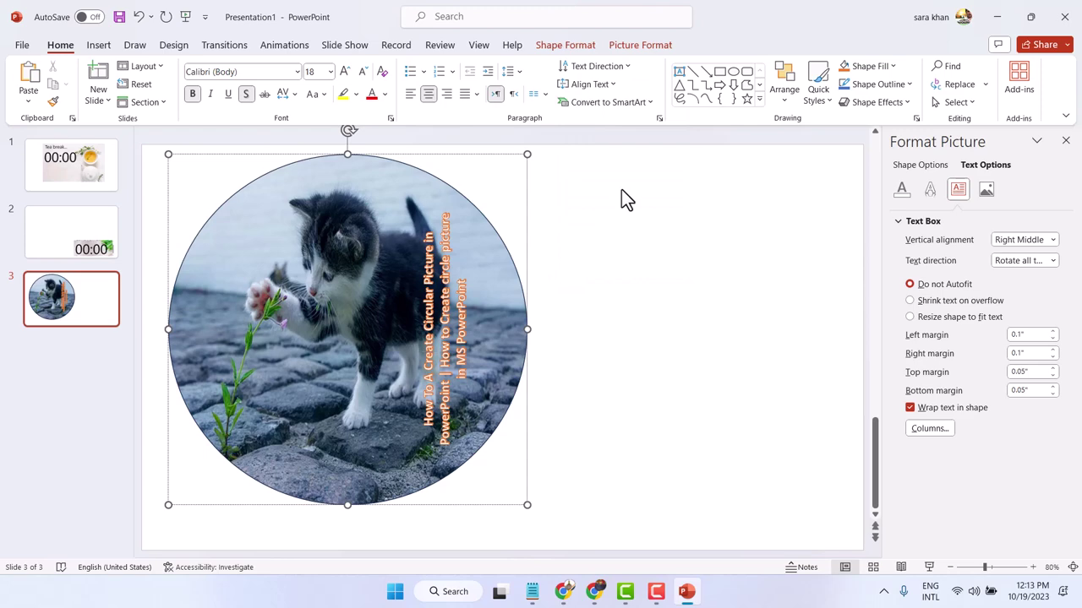
pyautogui.click(626, 199)
pyautogui.press('Home')
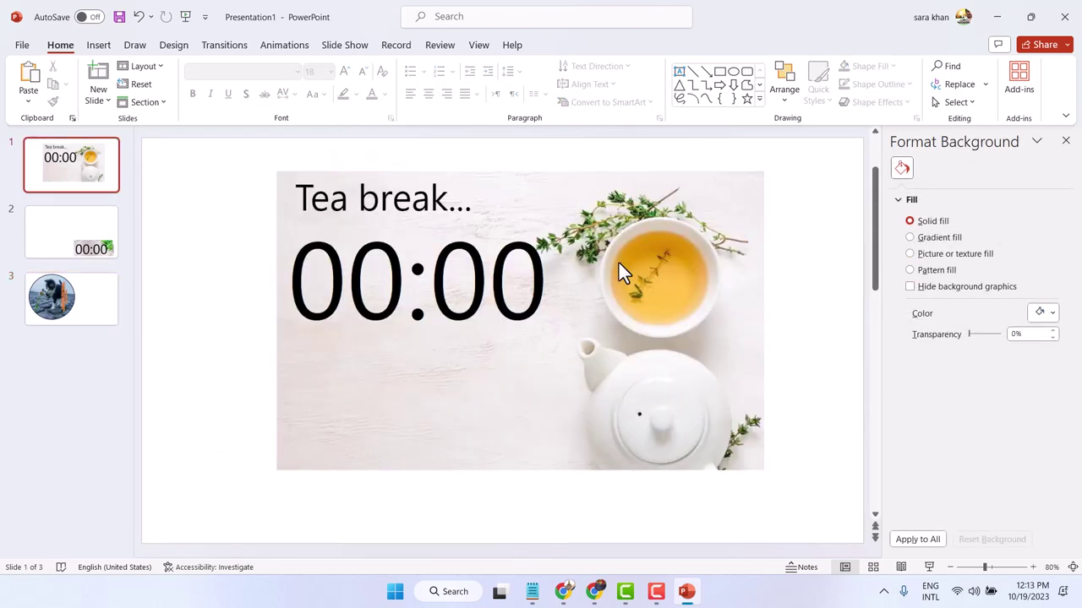
pyautogui.press('End')
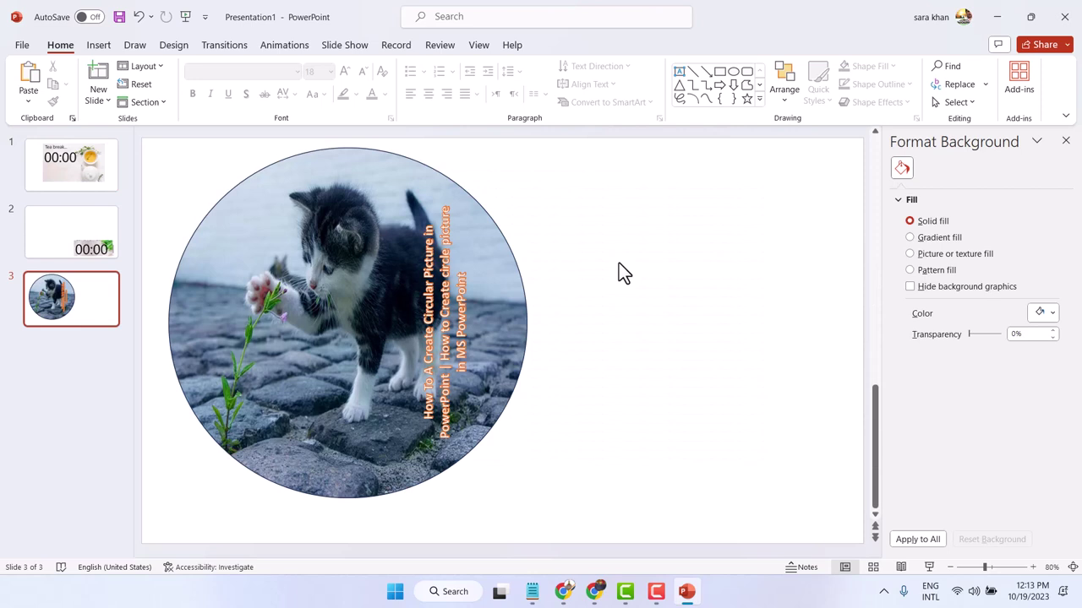